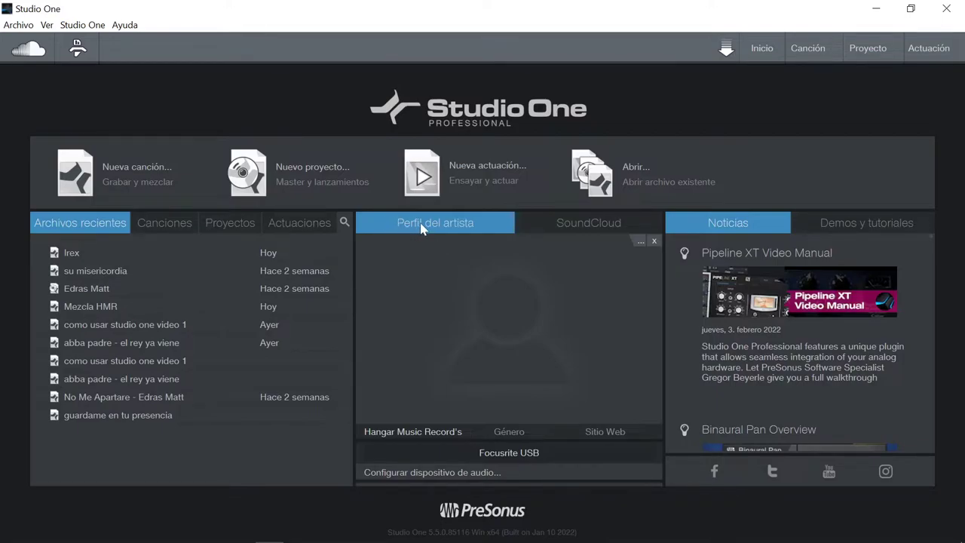
Step: Load the headphones logo image as the artist profile picture and remove it again
click(640, 241)
click(461, 268)
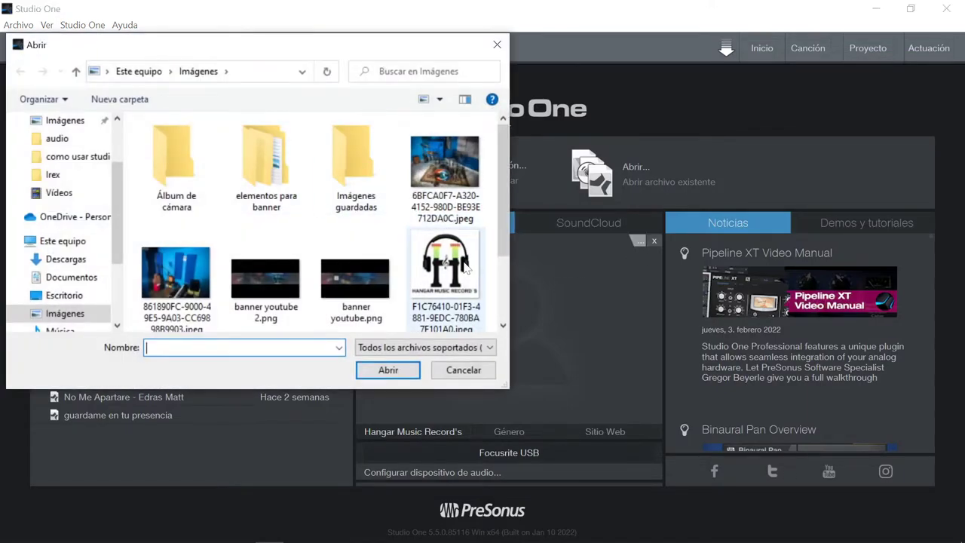
double_click(462, 267)
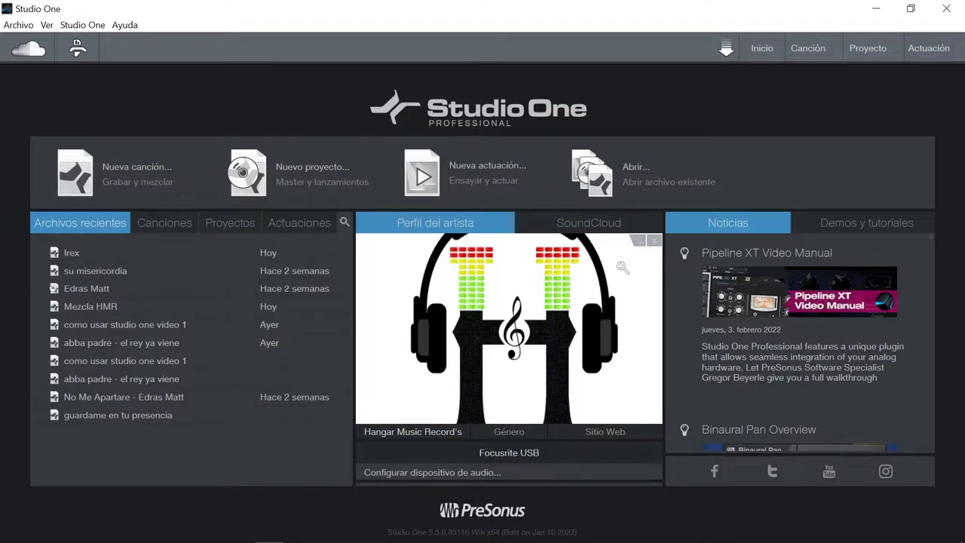
click(653, 241)
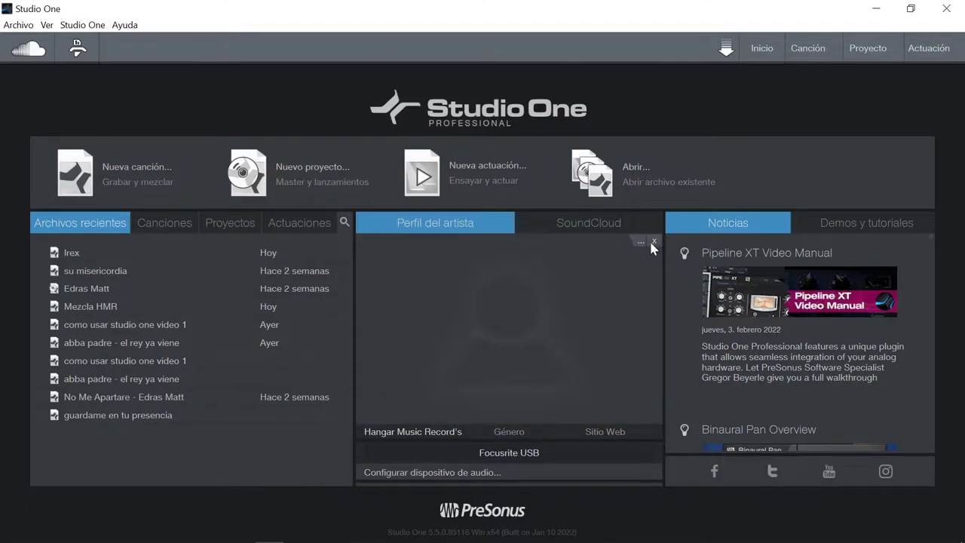
Step: Inspect the name, genre and website fields of the artist profile, plus the SoundCloud connection page
click(420, 431)
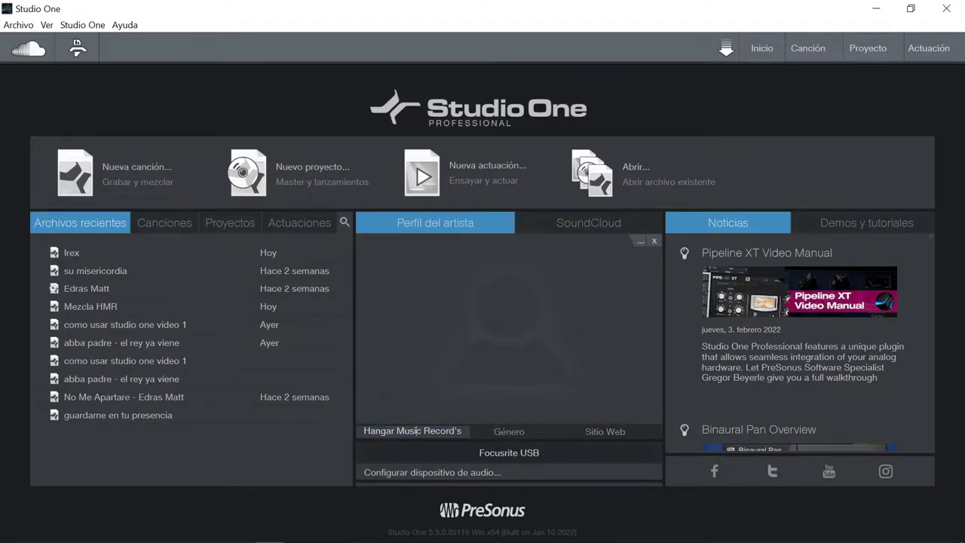
click(509, 434)
click(607, 432)
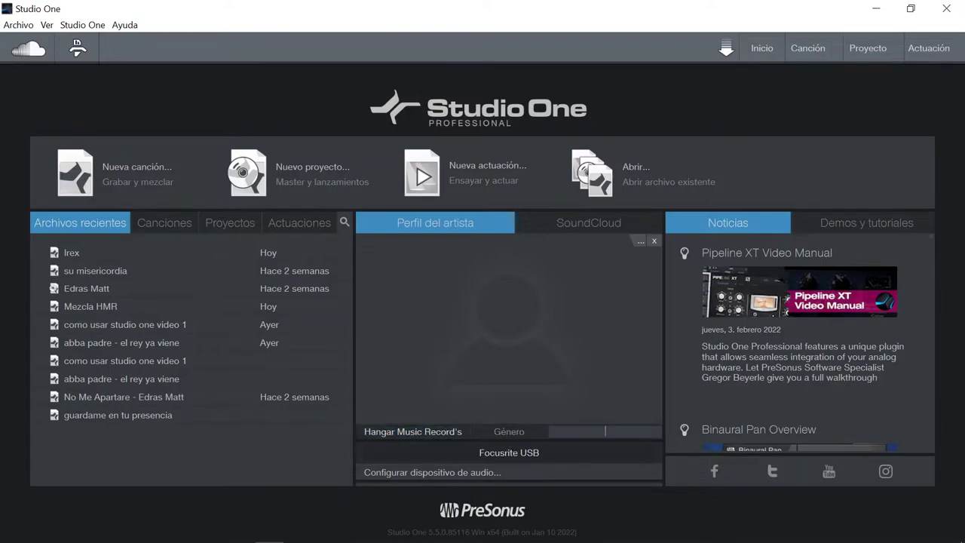
click(561, 222)
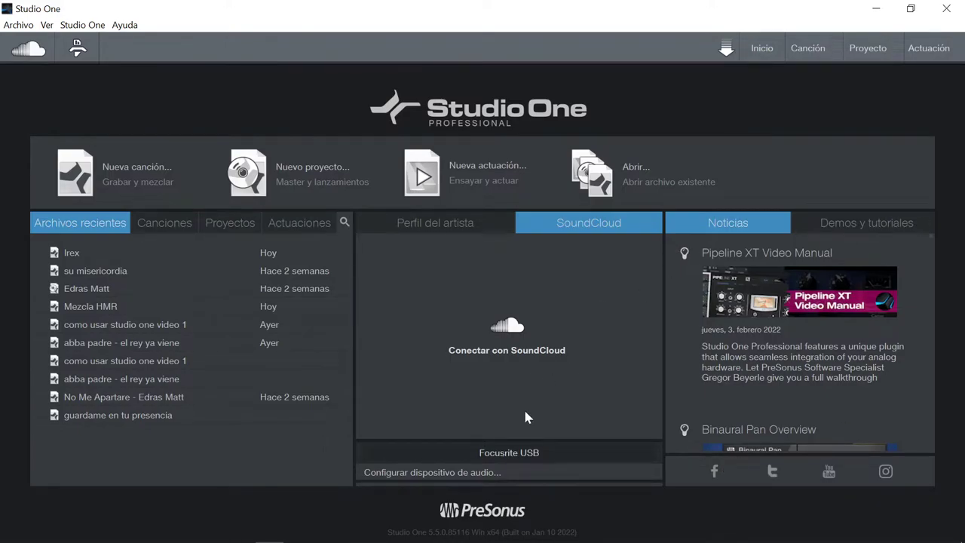
Step: Open the audio device configuration and review the general, locations, external devices, advanced and audio processing options
click(454, 473)
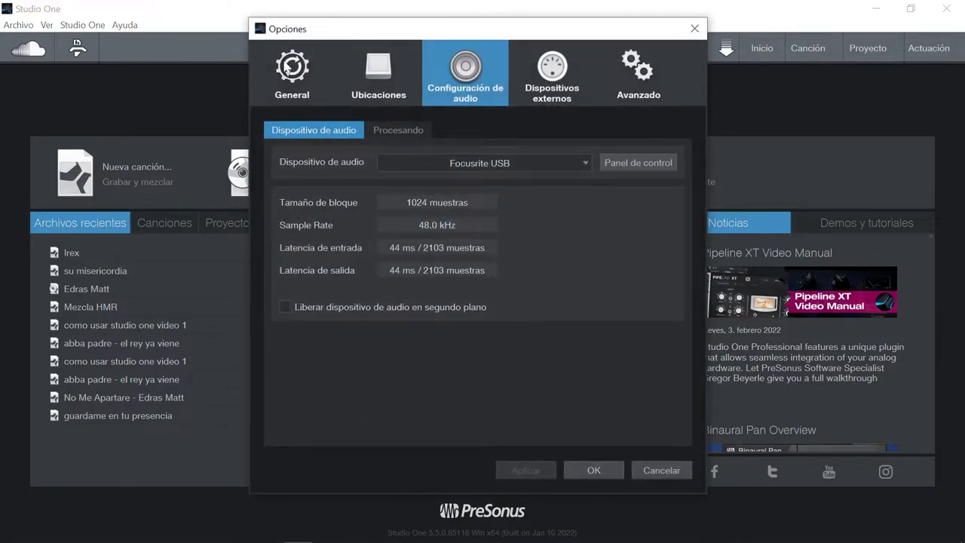
click(288, 68)
click(378, 70)
click(548, 71)
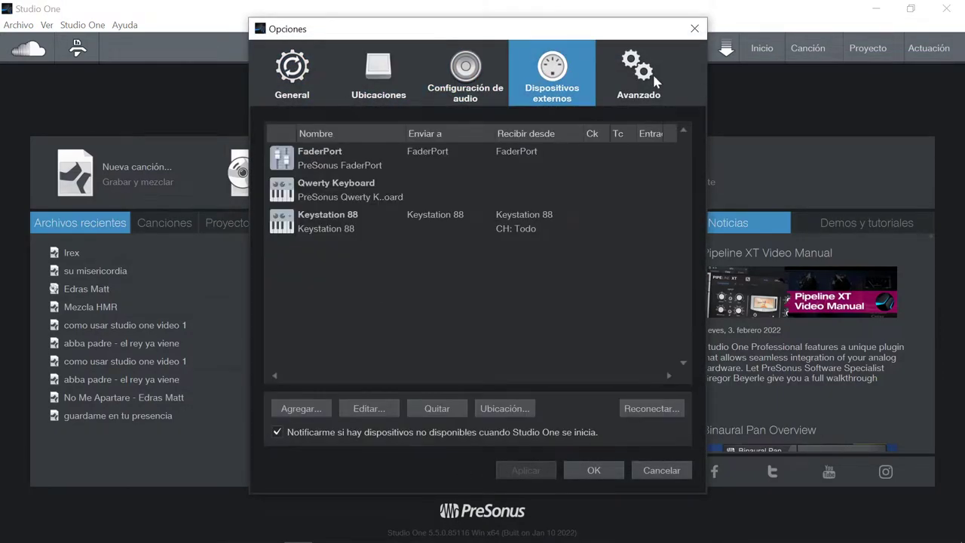
click(650, 83)
click(460, 80)
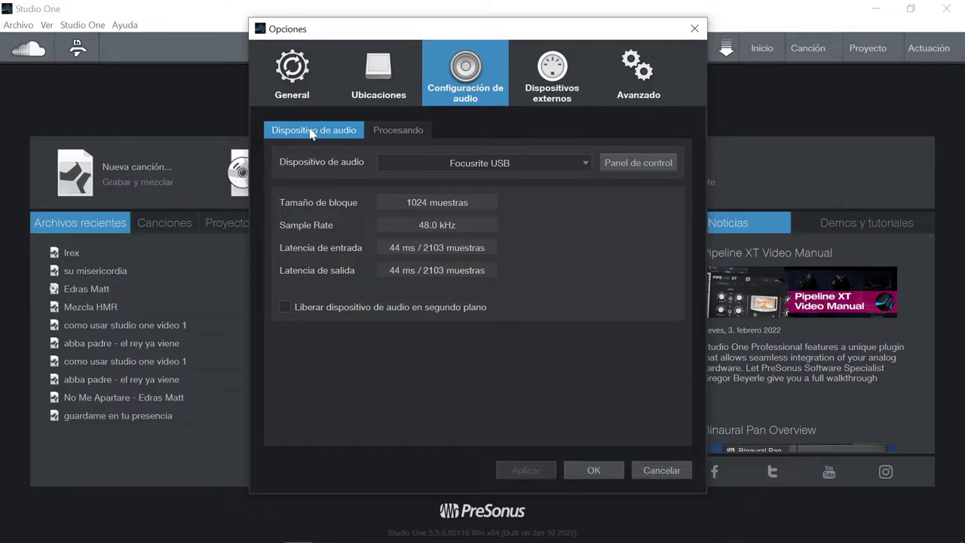
click(394, 128)
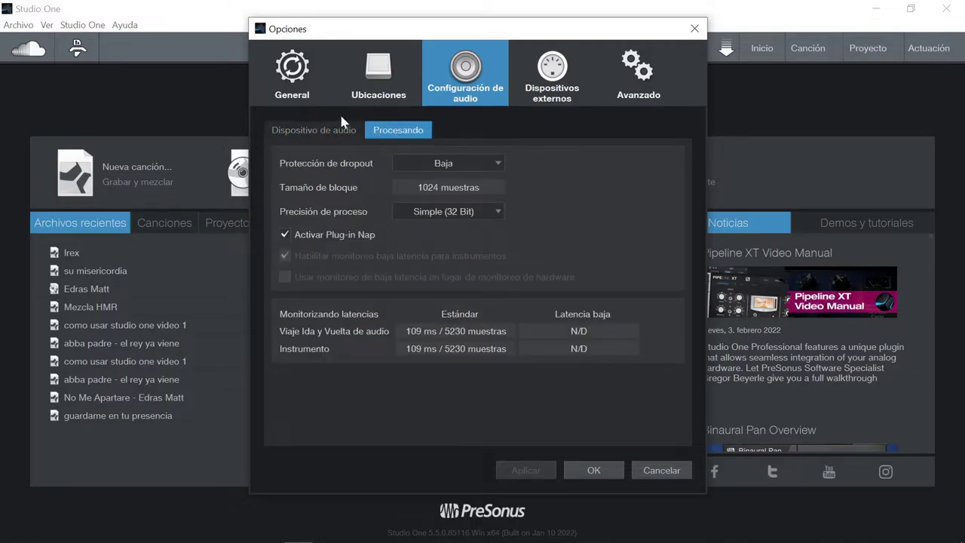
click(324, 128)
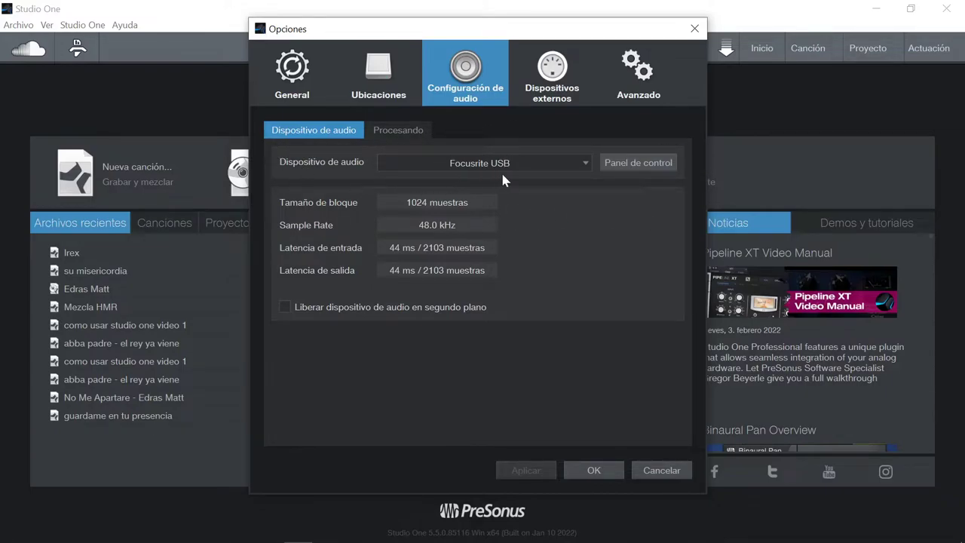
Step: Choose Focusrite USB as the audio device, check the interface's own streaming settings, and accept the options
click(583, 163)
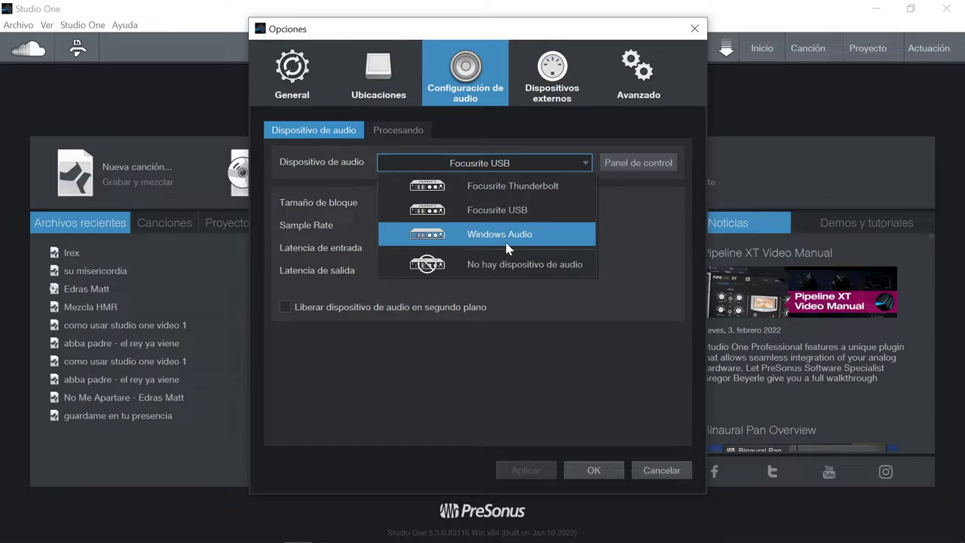
click(550, 206)
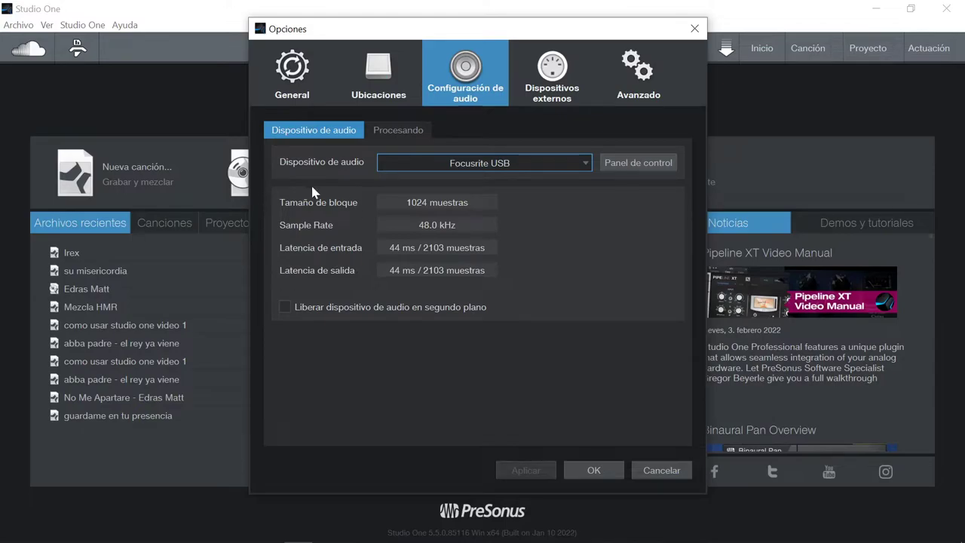
click(639, 164)
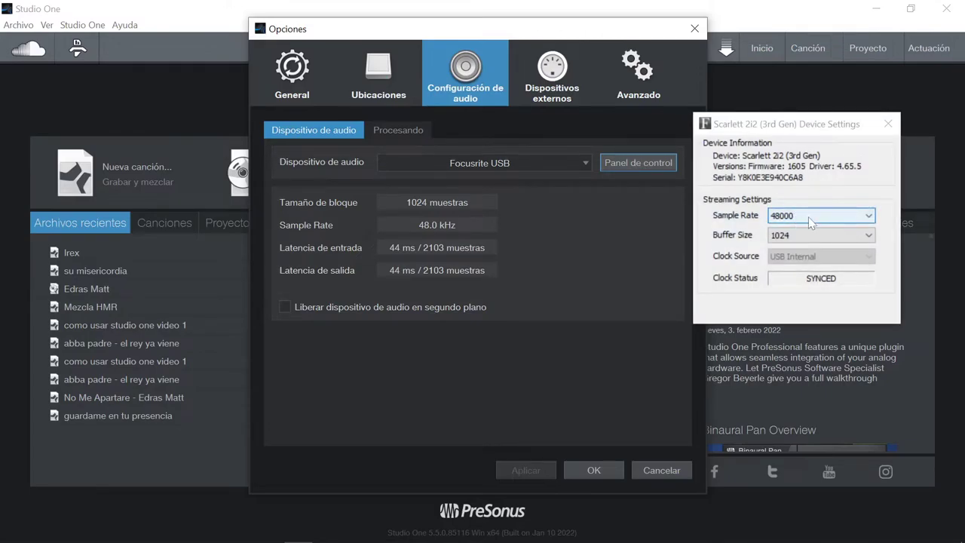
click(887, 124)
click(594, 468)
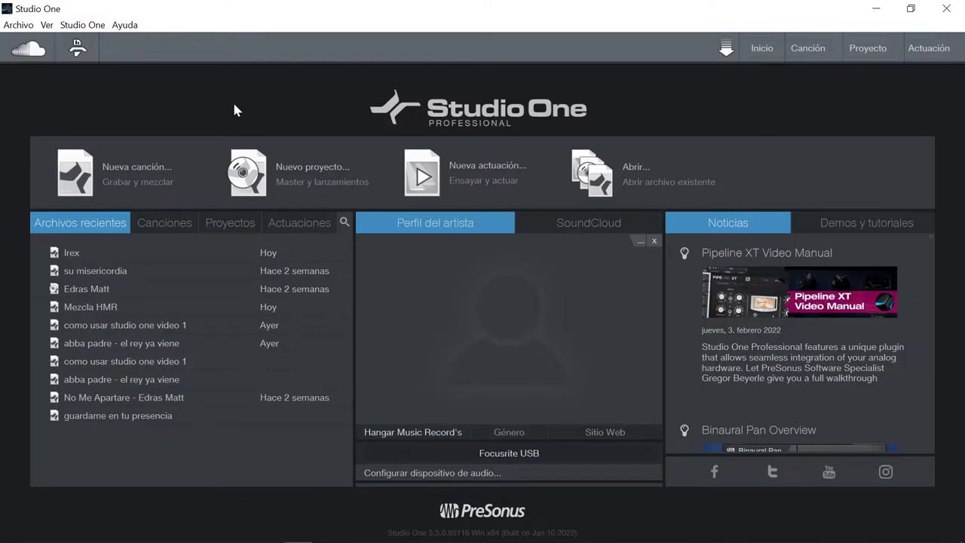
Step: Start a new song and preview the Mezcla HMR template among the user templates
click(140, 172)
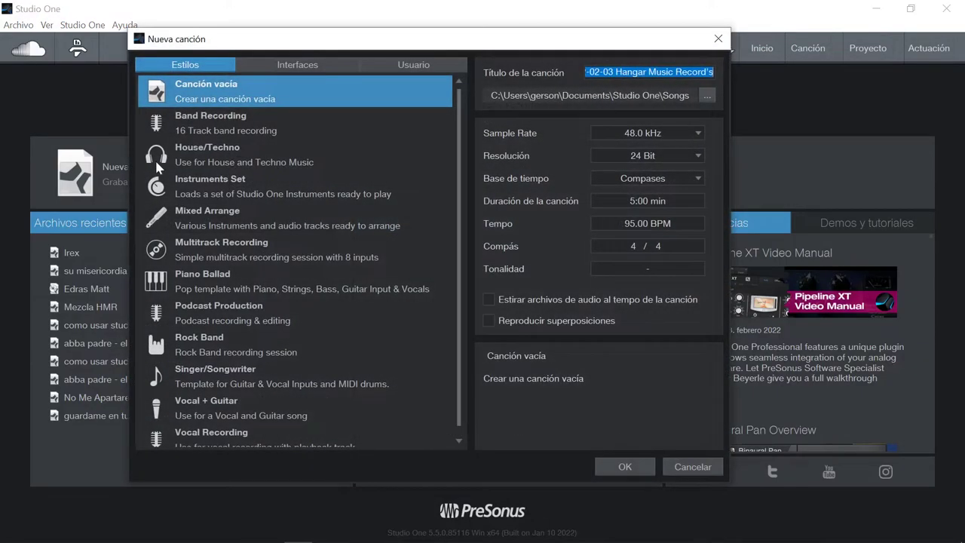
click(212, 102)
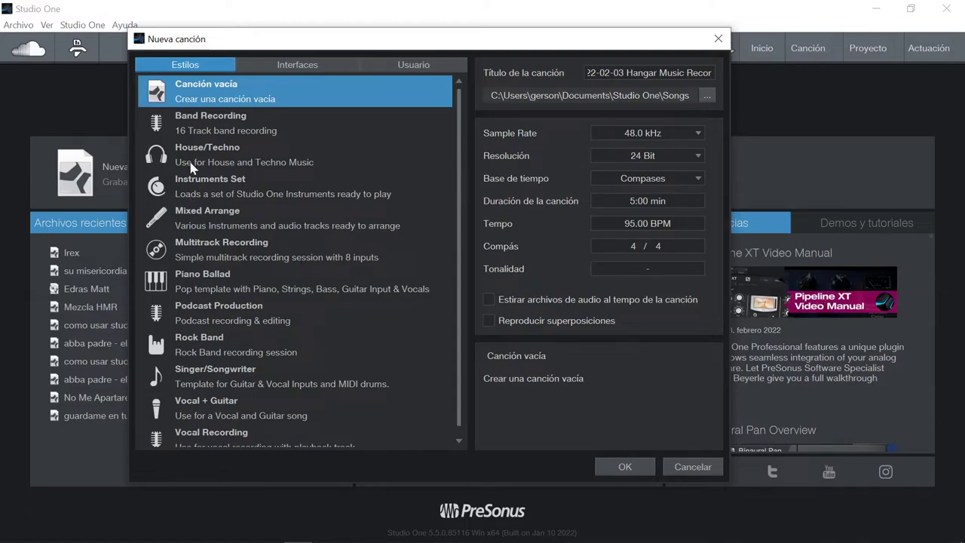
click(411, 67)
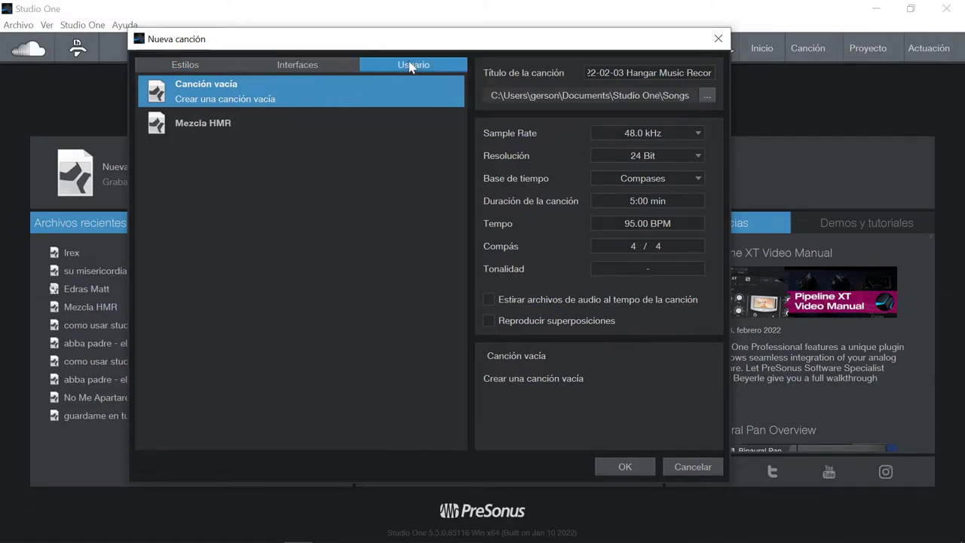
click(202, 130)
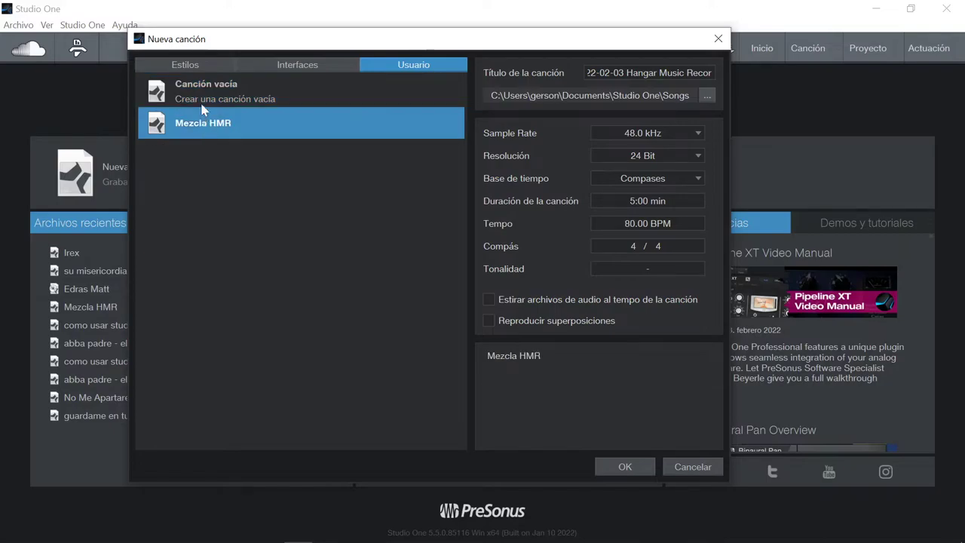
Step: Browse the audio interface templates for the new song, previewing AudioBox 22 VSL, Quantum 2626 and Studio 26
click(320, 67)
click(179, 66)
click(296, 66)
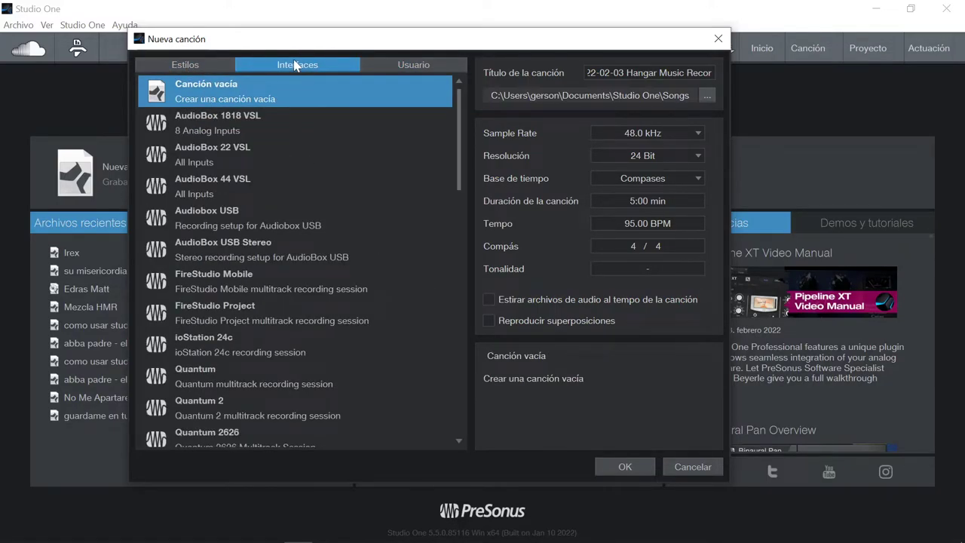
click(205, 68)
click(264, 65)
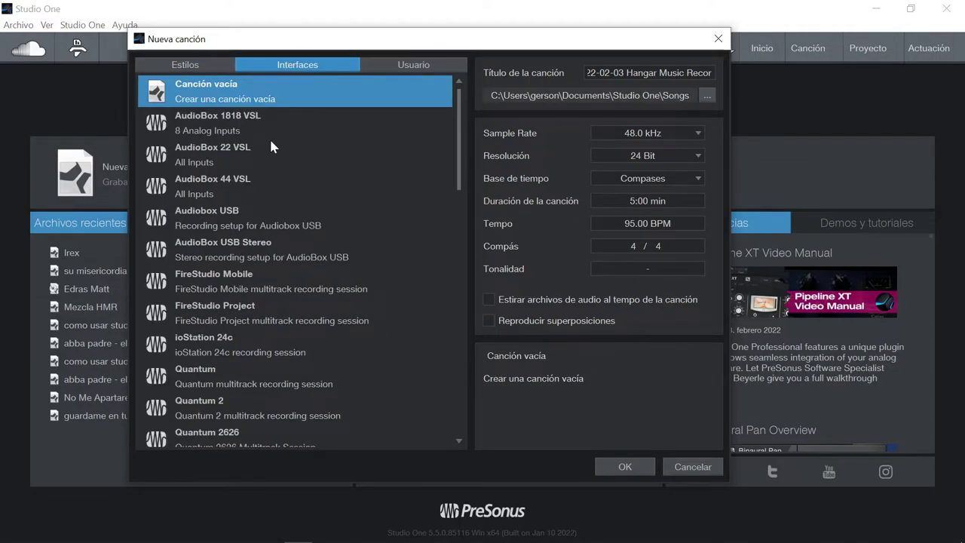
click(218, 153)
scroll(205, 246, down, 2)
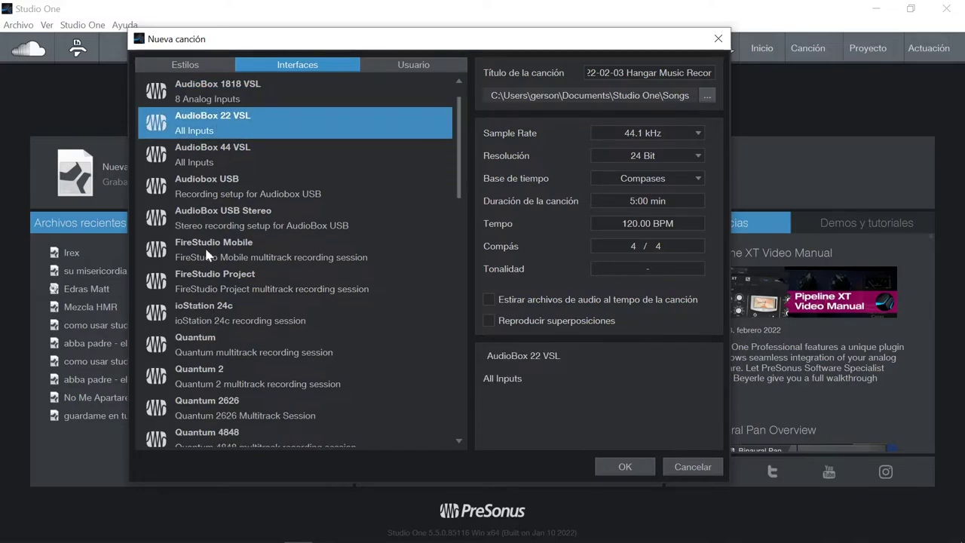
scroll(211, 272, down, 1)
click(207, 294)
scroll(208, 340, down, 5)
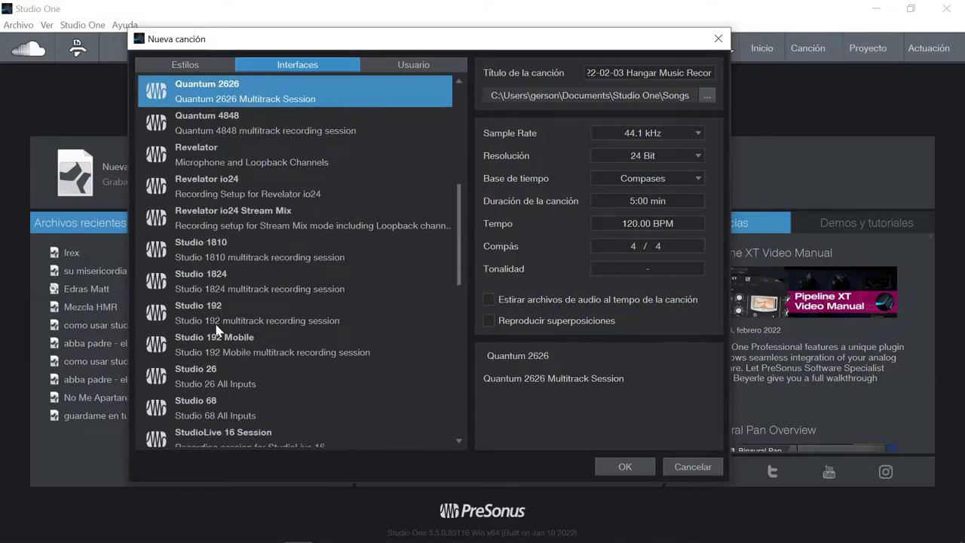
click(208, 376)
Step: Preview the Band Recording, Piano Ballad, Rock Band and Vocal + Guitar style templates, and select Canción vacía for the new song
click(185, 65)
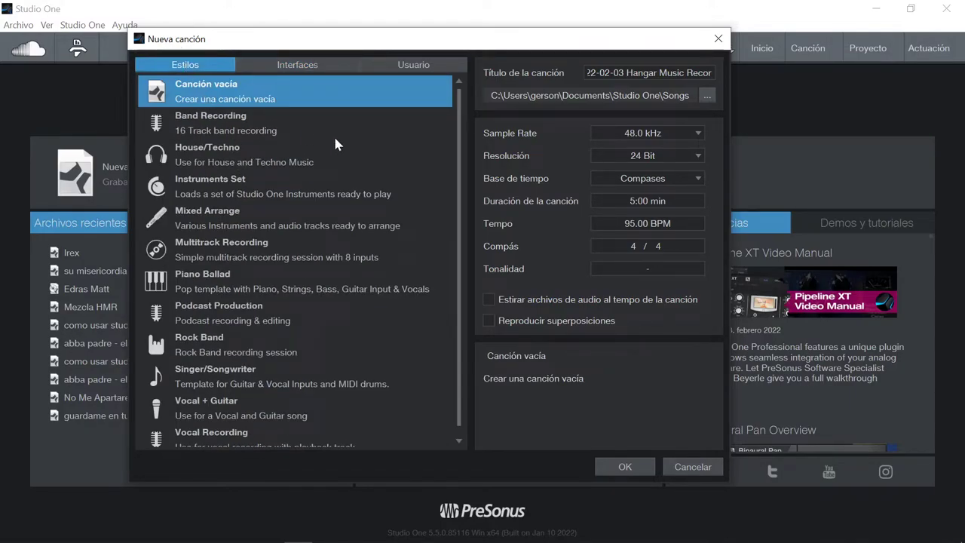
click(210, 124)
click(224, 294)
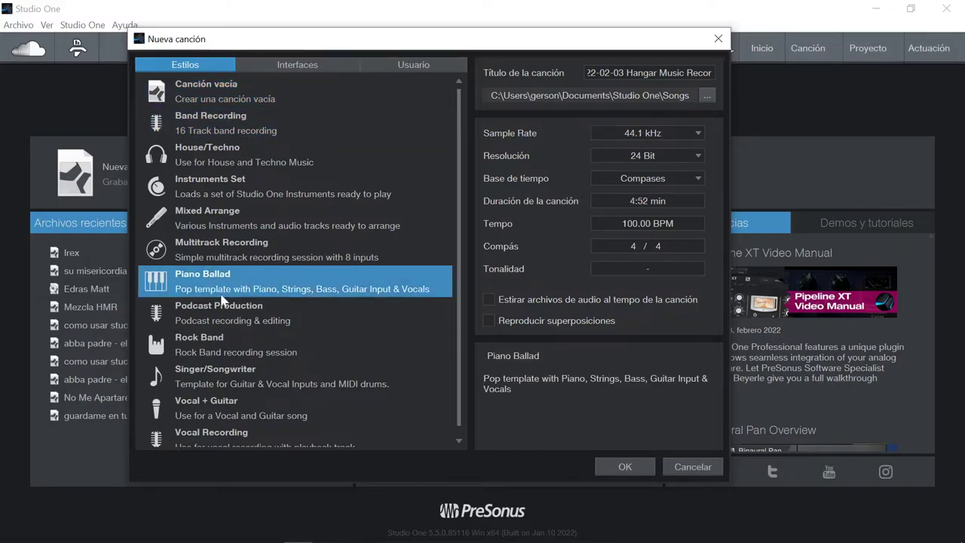
click(219, 342)
scroll(291, 378, down, 1)
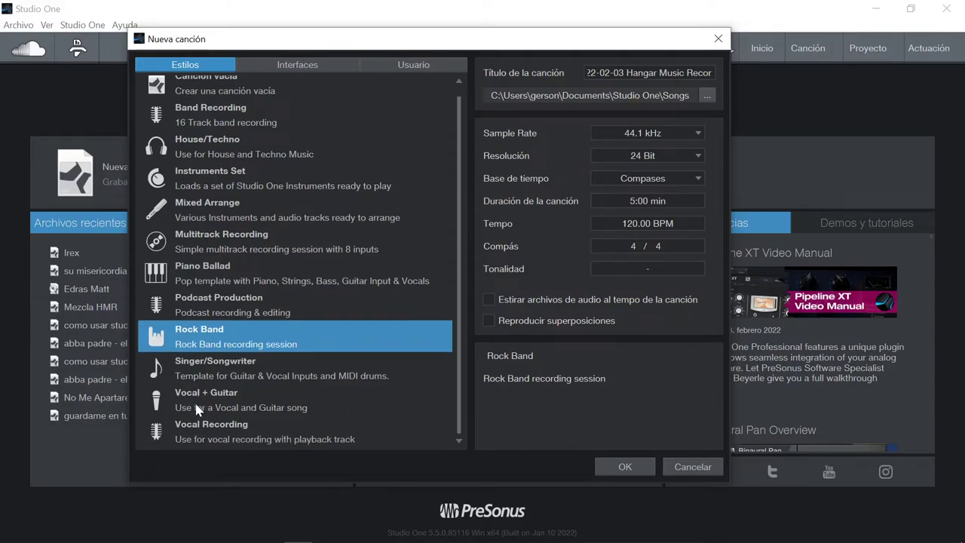
click(199, 410)
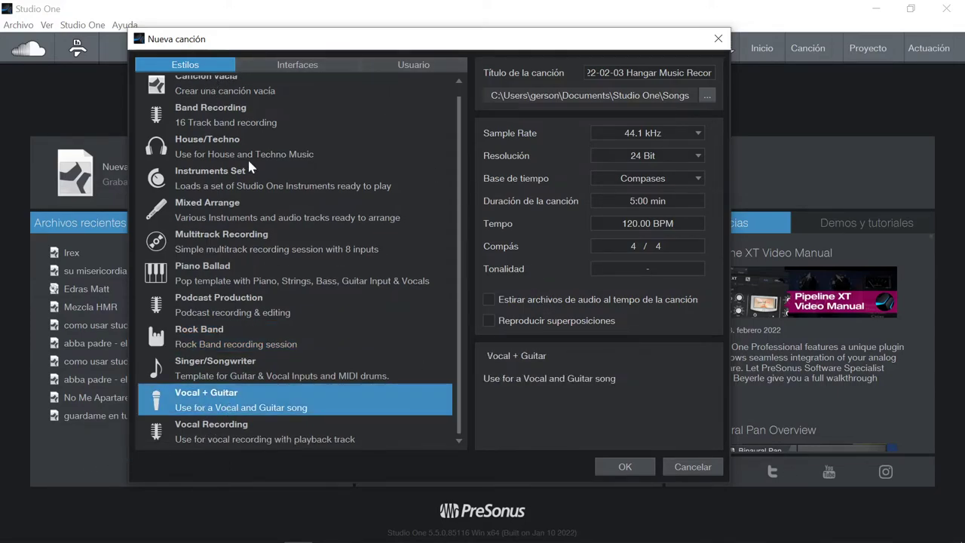
scroll(247, 156, up, 1)
click(214, 87)
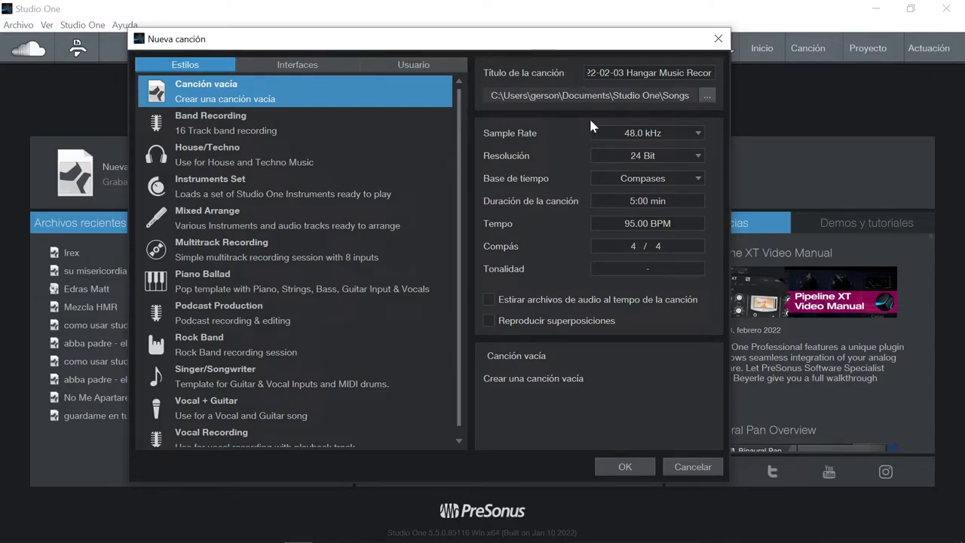
Step: Title the new song "cancion - " followed by the artist's first name
click(650, 73)
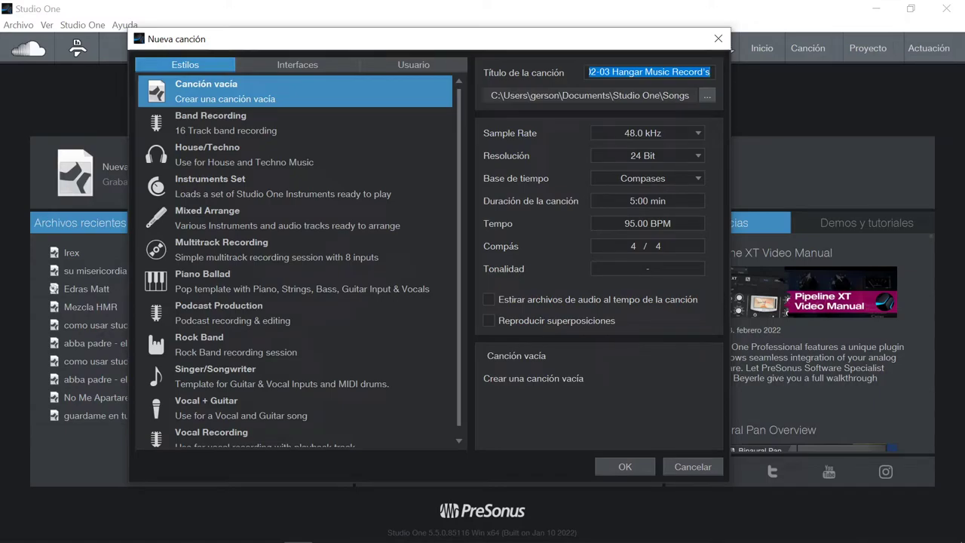
text(c)
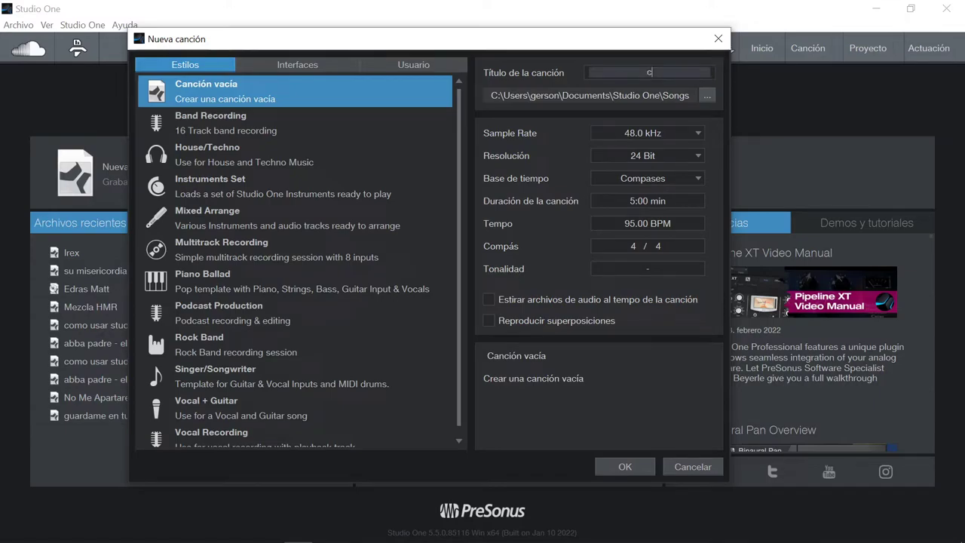
text(ancio - Gerson)
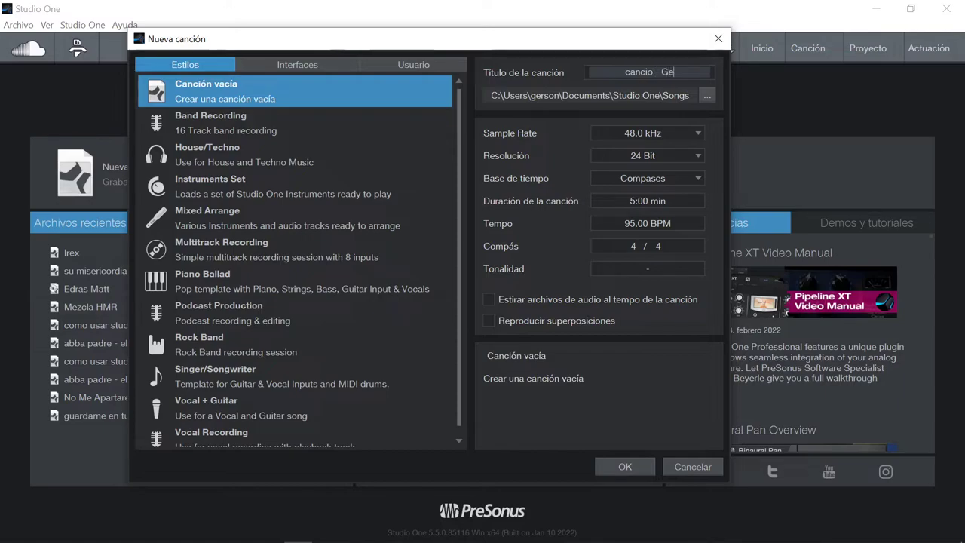
click(692, 108)
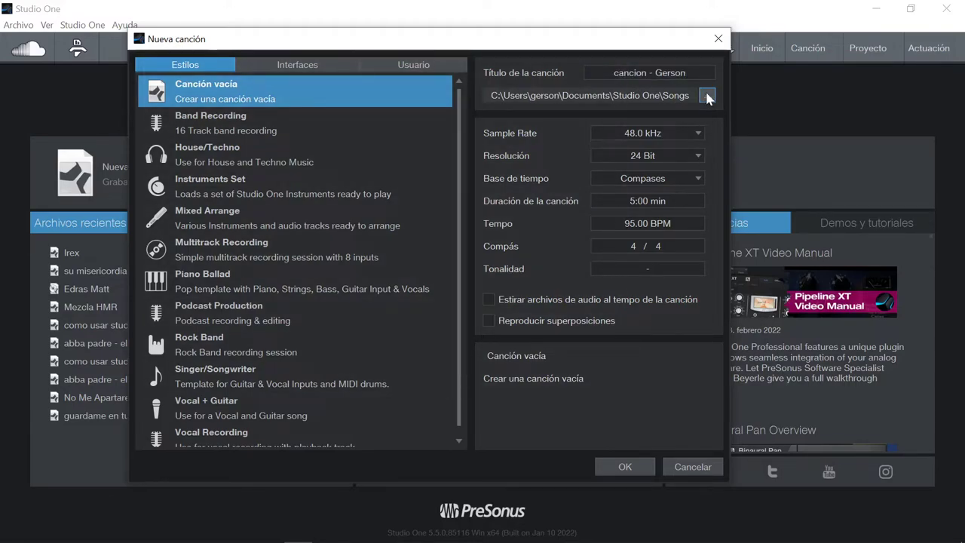
click(707, 96)
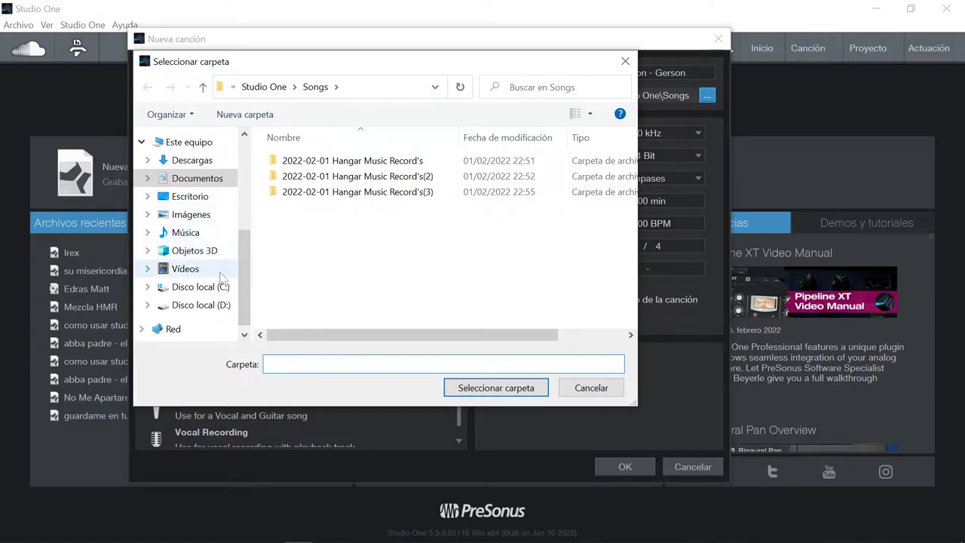
scroll(218, 264, up, 1)
click(190, 257)
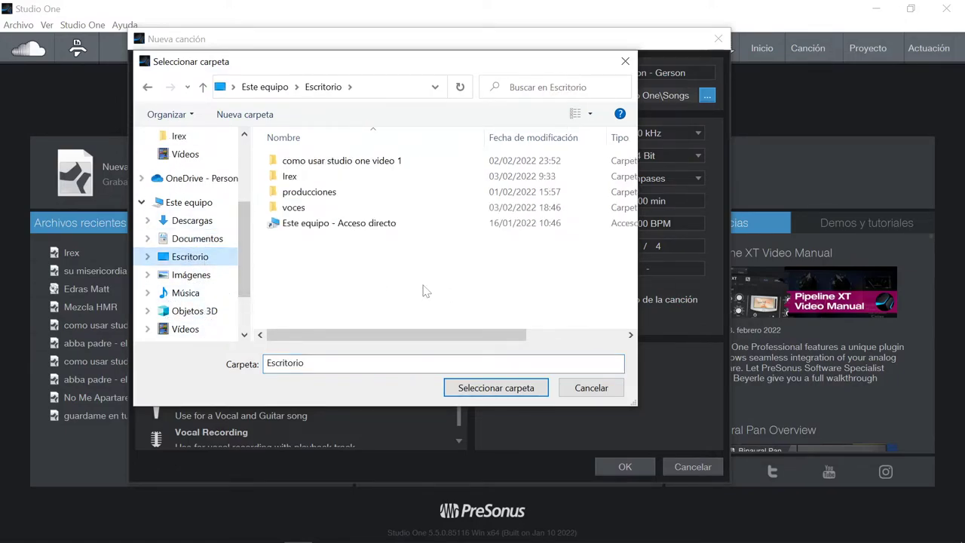
click(591, 387)
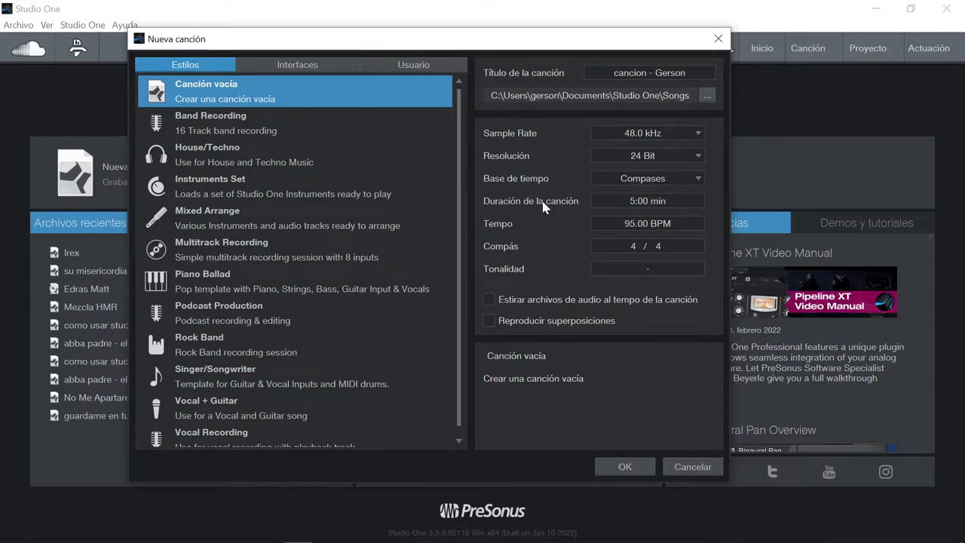
Step: Set the new song's tempo to 120 BPM
click(700, 217)
text(1)
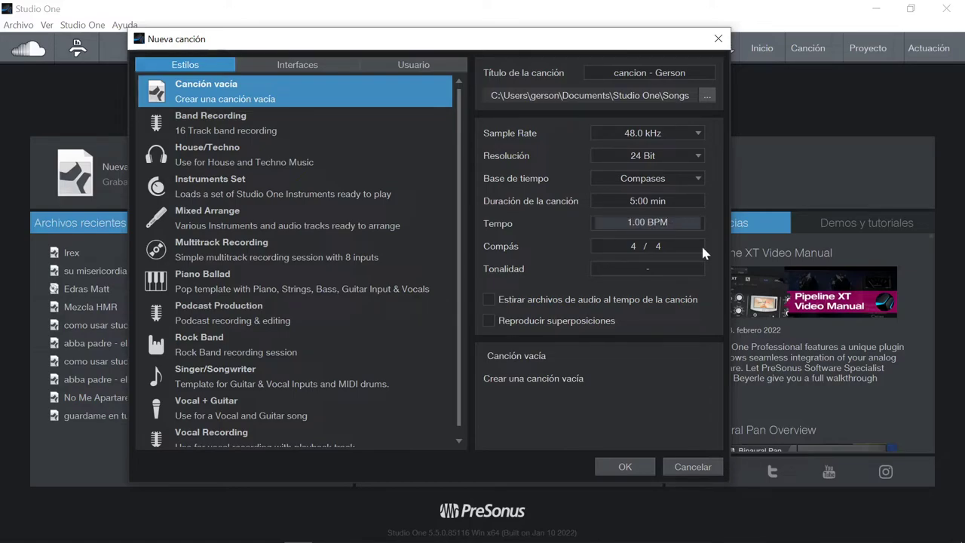
text(20)
click(561, 229)
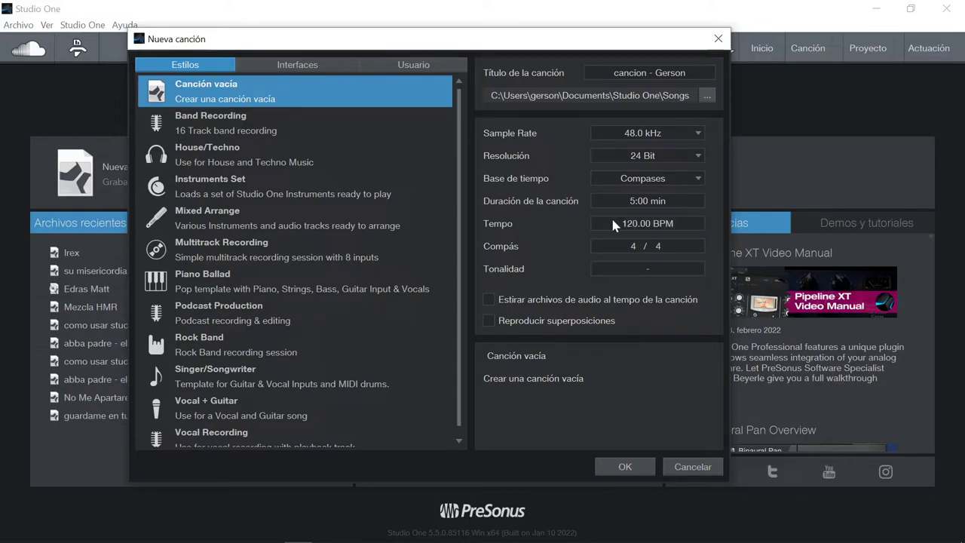
Step: Try a time signature with 3 beats per bar for the new song, and restore it to 4/4
click(634, 248)
text(3)
click(661, 246)
click(667, 295)
click(662, 246)
click(673, 279)
text(4)
click(542, 264)
Step: Set the new song's key (Tonalidad) to C
click(632, 269)
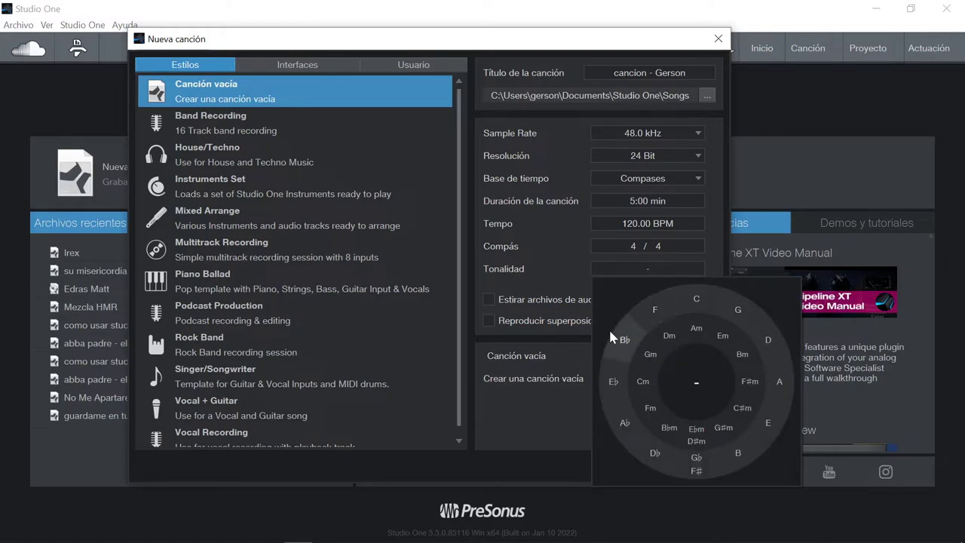
click(709, 294)
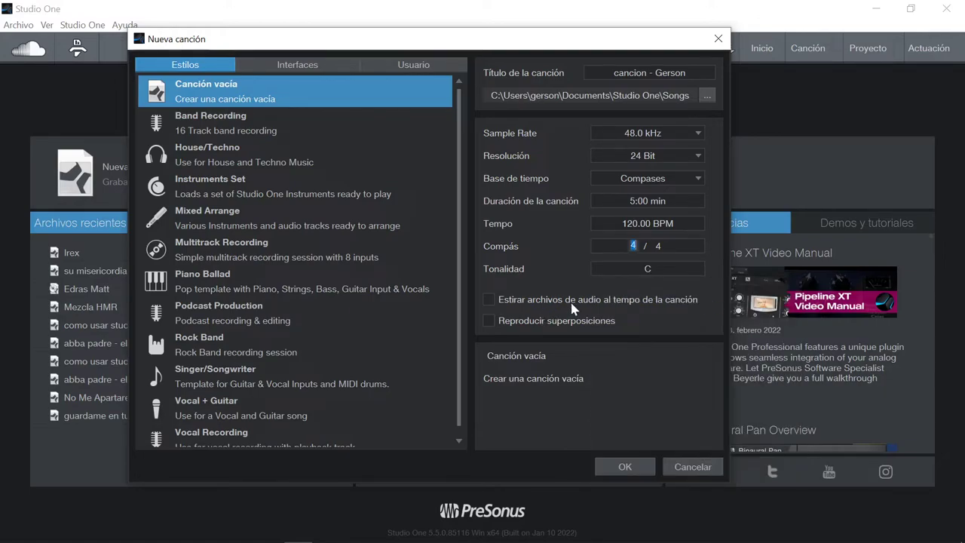
click(579, 281)
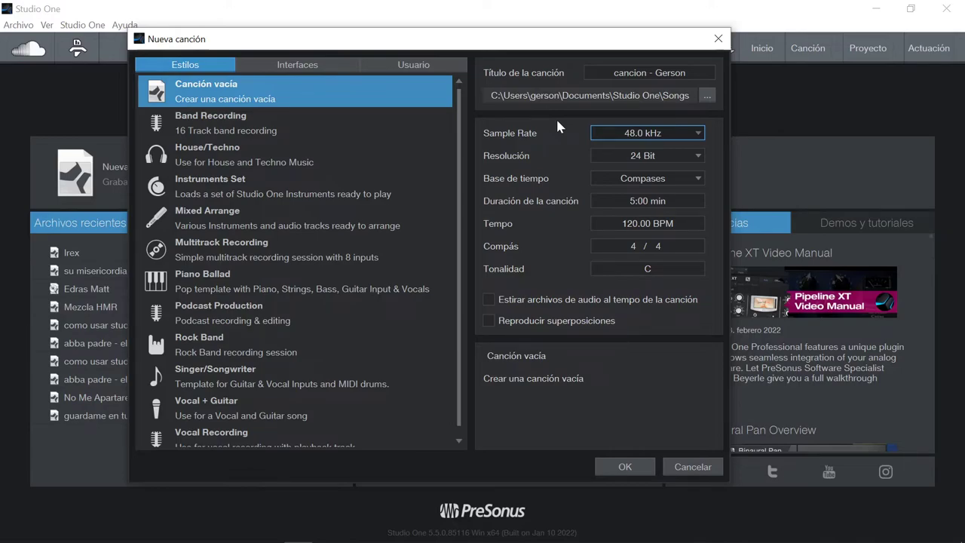
Step: Set the new song's sample rate to 44.1 kHz and its resolution to 16 Bit
click(640, 134)
click(645, 150)
click(643, 155)
click(640, 168)
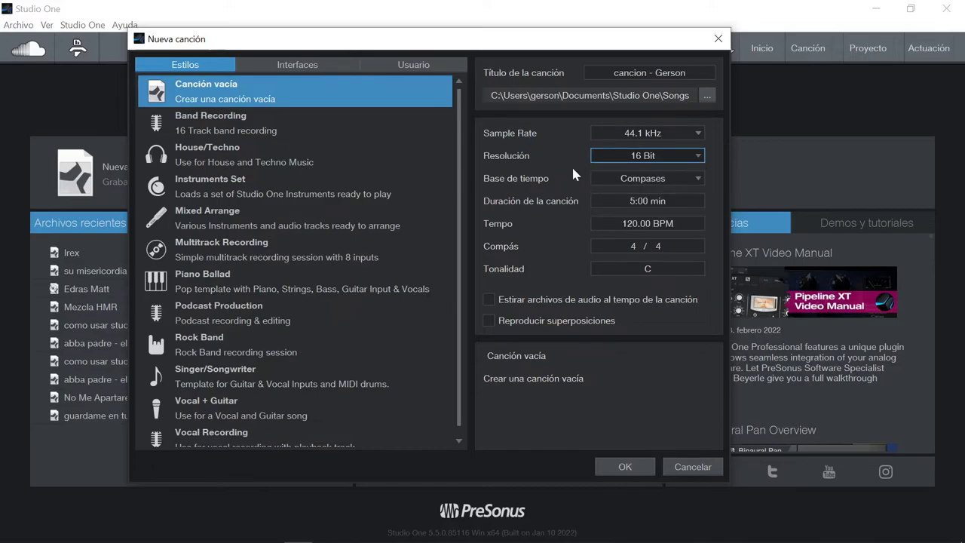
Step: Return the song's sample rate to 48.0 kHz and its resolution to 24 Bit
click(646, 135)
click(646, 163)
click(646, 158)
click(642, 187)
Step: Switch the sample rate to 44.1 kHz and back to 48.0 kHz, and create the song with the chosen settings
click(628, 136)
click(633, 149)
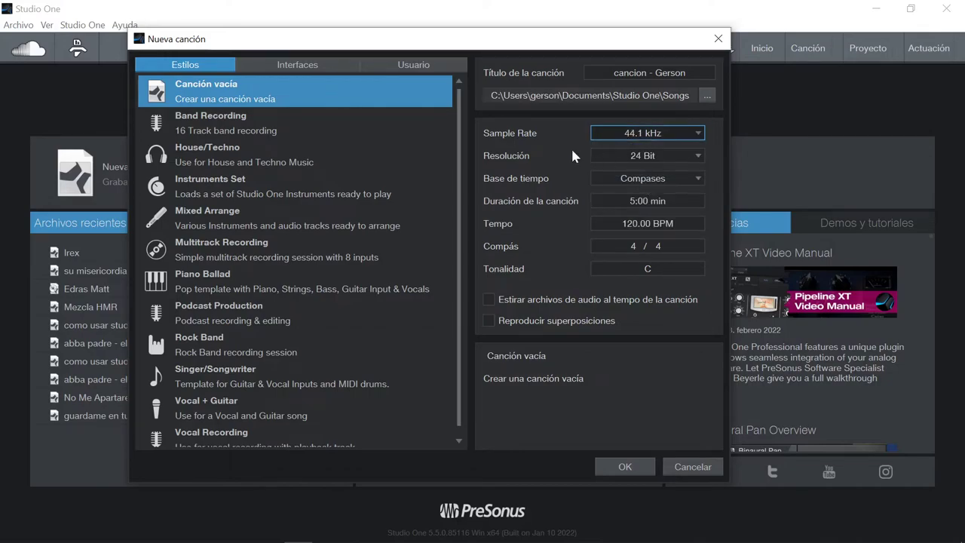
click(644, 133)
click(645, 167)
click(625, 468)
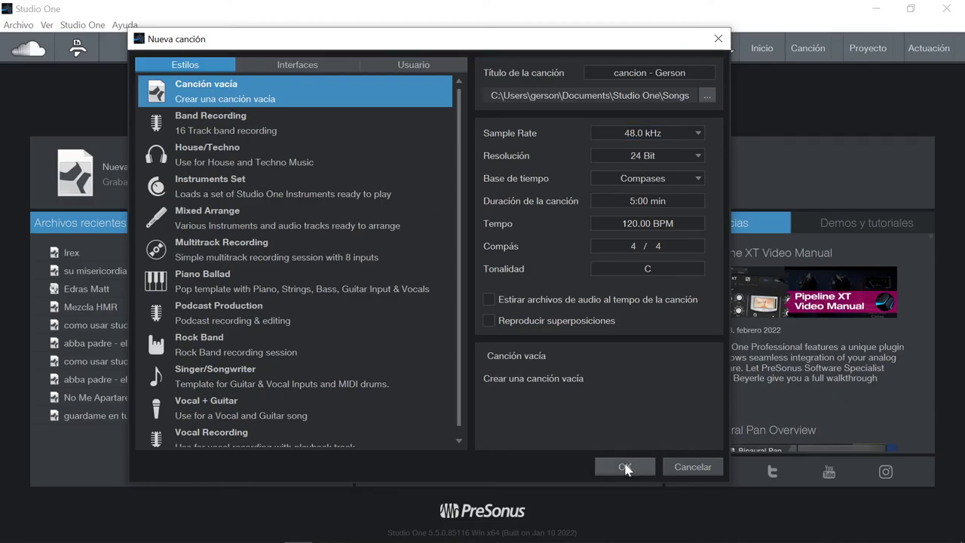